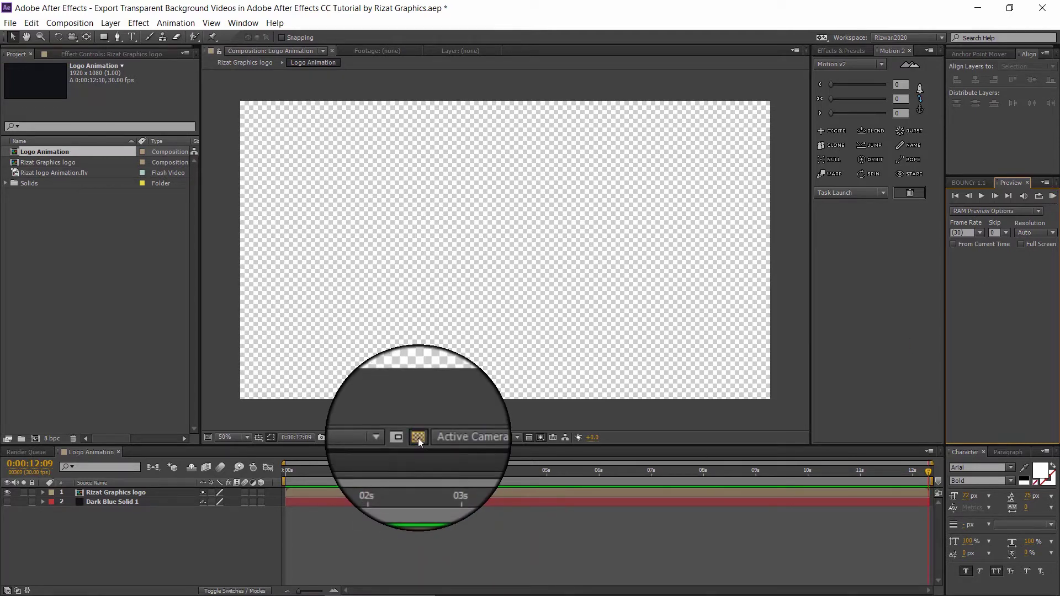
# Step: Compare the logo at about four seconds over the transparency grid and over the dark blue solid
pyautogui.click(418, 437)
pyautogui.moveTo(480, 470); pyautogui.dragTo(312, 470)
pyautogui.click(418, 437)
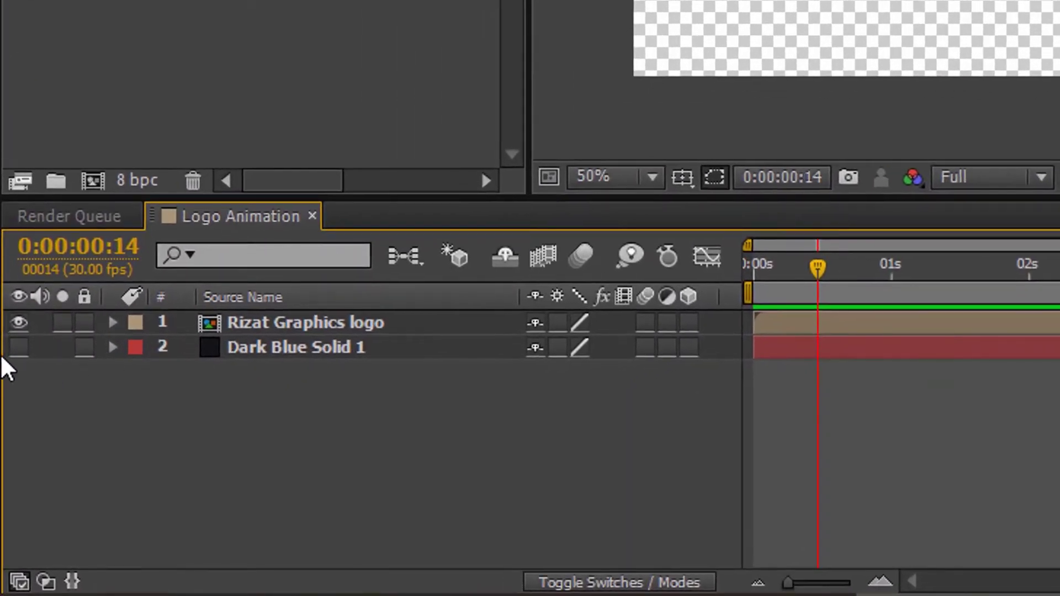
pyautogui.click(19, 347)
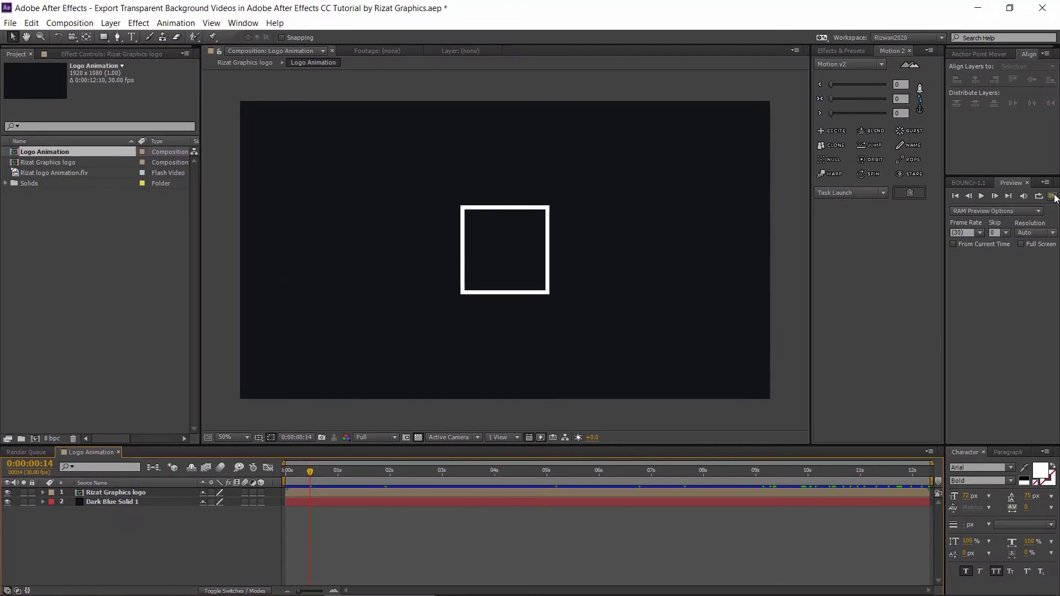
pyautogui.click(1053, 196)
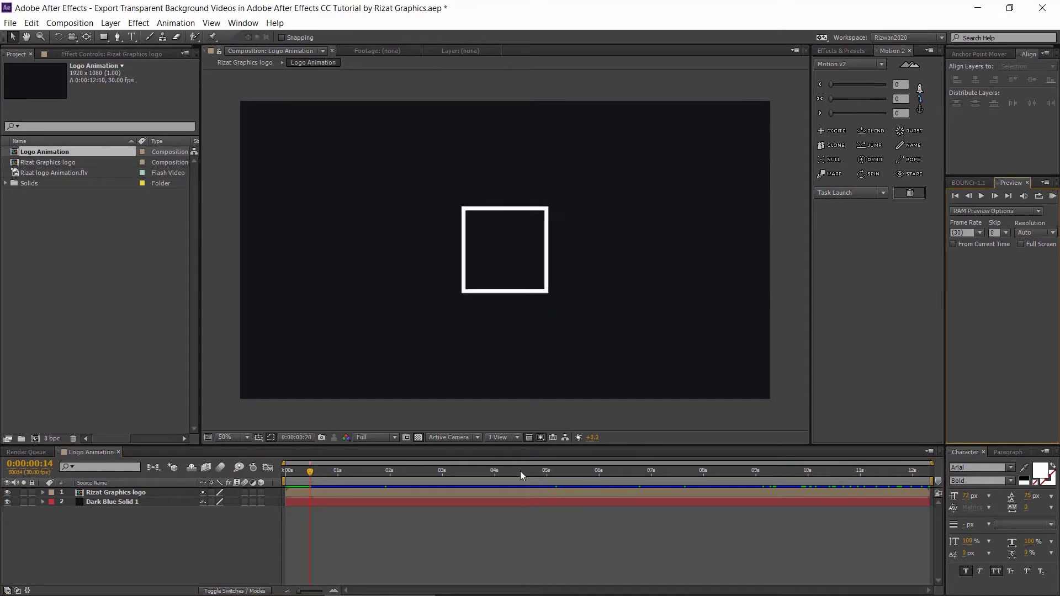
# Step: Hide and delete Dark Blue Solid 1, then preview the logo over transparency
pyautogui.click(7, 502)
pyautogui.click(103, 502)
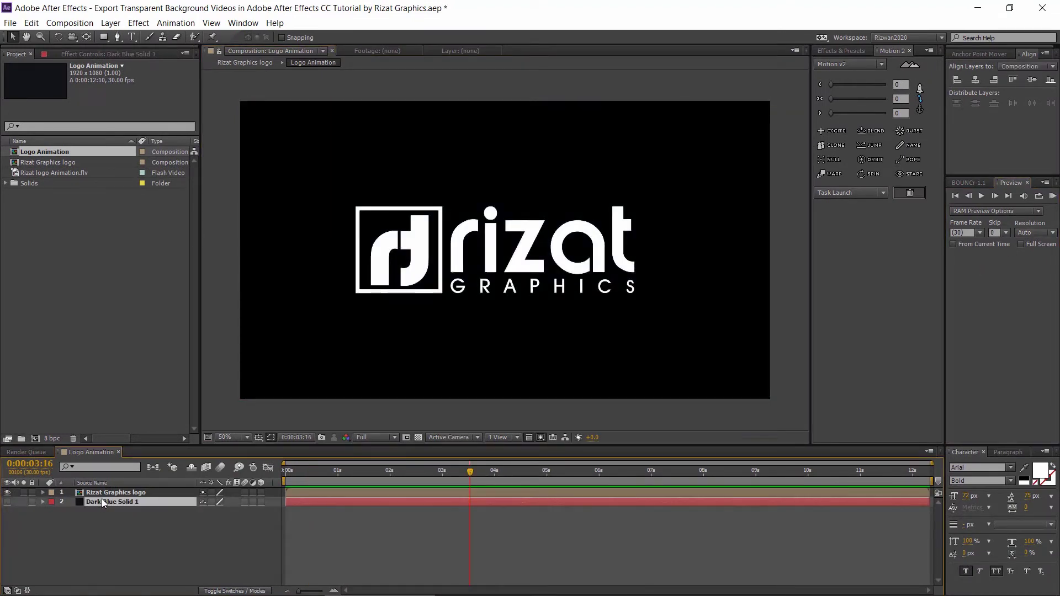
pyautogui.press('Delete')
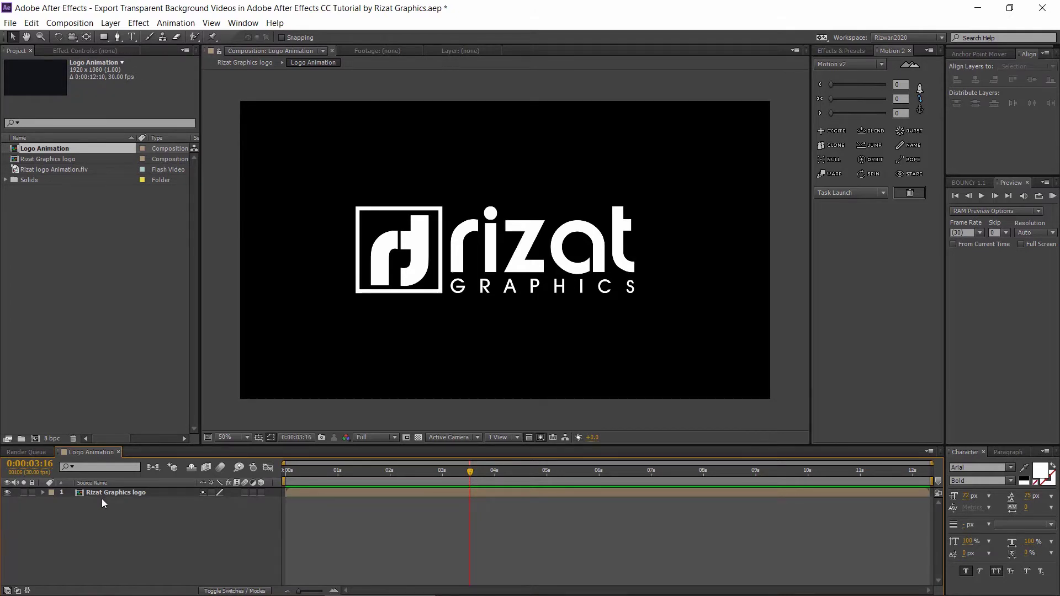
pyautogui.click(1052, 196)
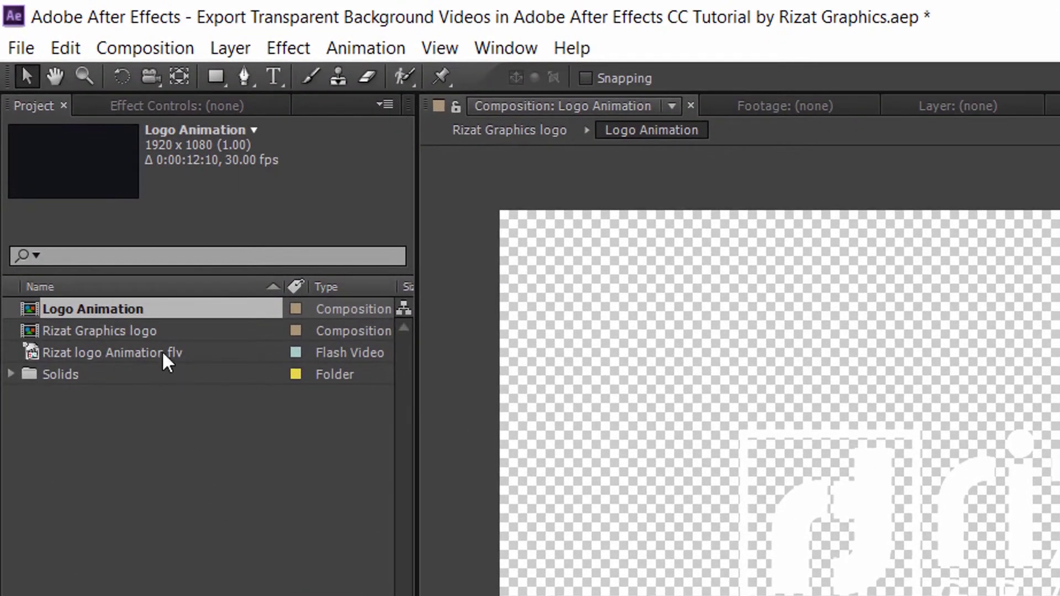
# Step: Add the Logo Animation composition to the Render Queue and open its Lossless output module settings
pyautogui.click(138, 308)
pyautogui.click(174, 54)
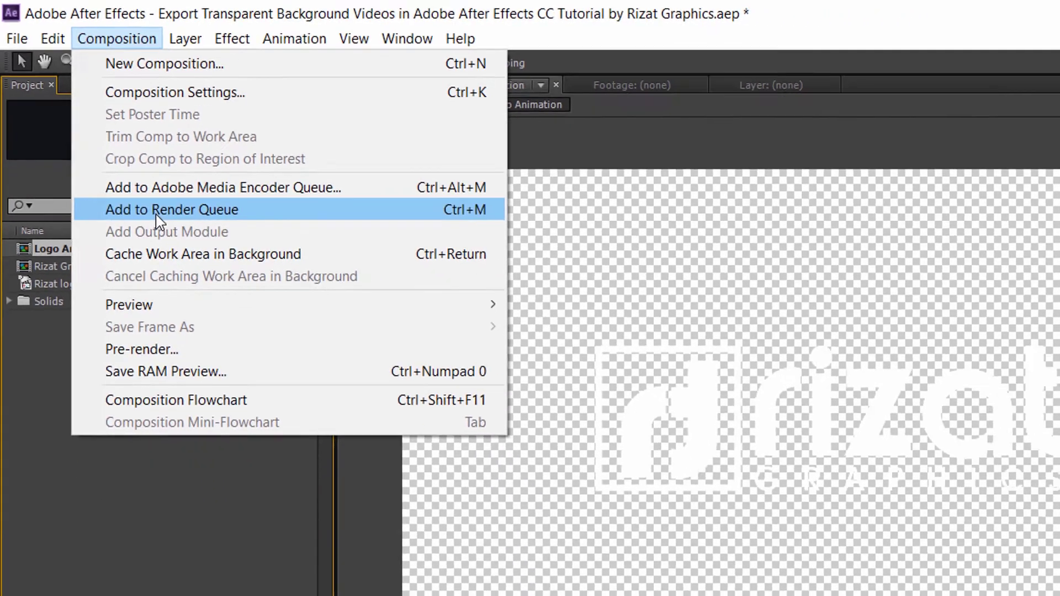
pyautogui.click(156, 214)
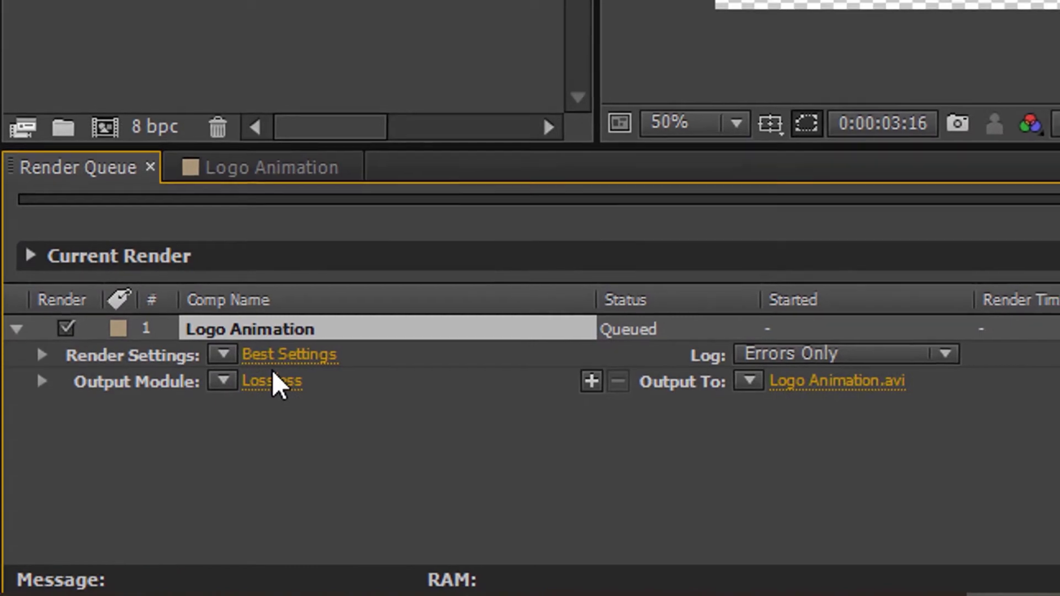
pyautogui.click(93, 523)
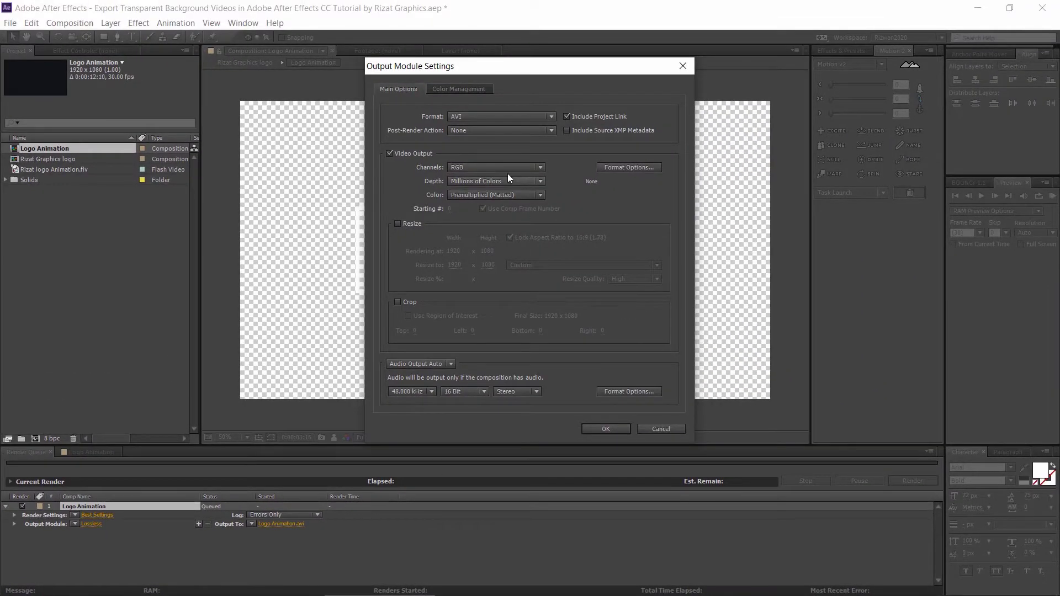
# Step: Set the output format to QuickTime with RGB + Alpha channels
pyautogui.click(491, 116)
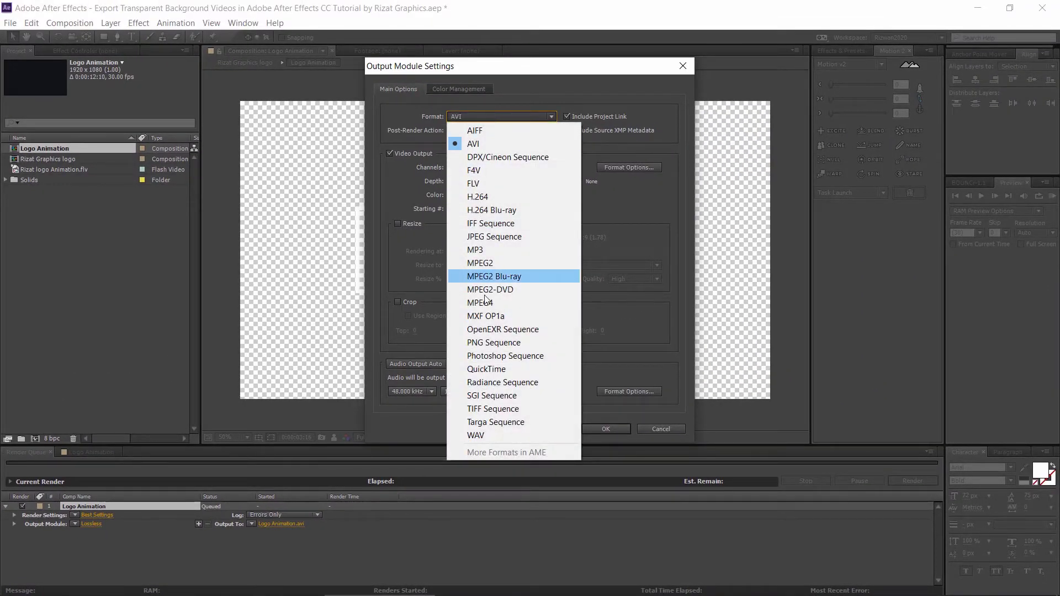
pyautogui.click(490, 370)
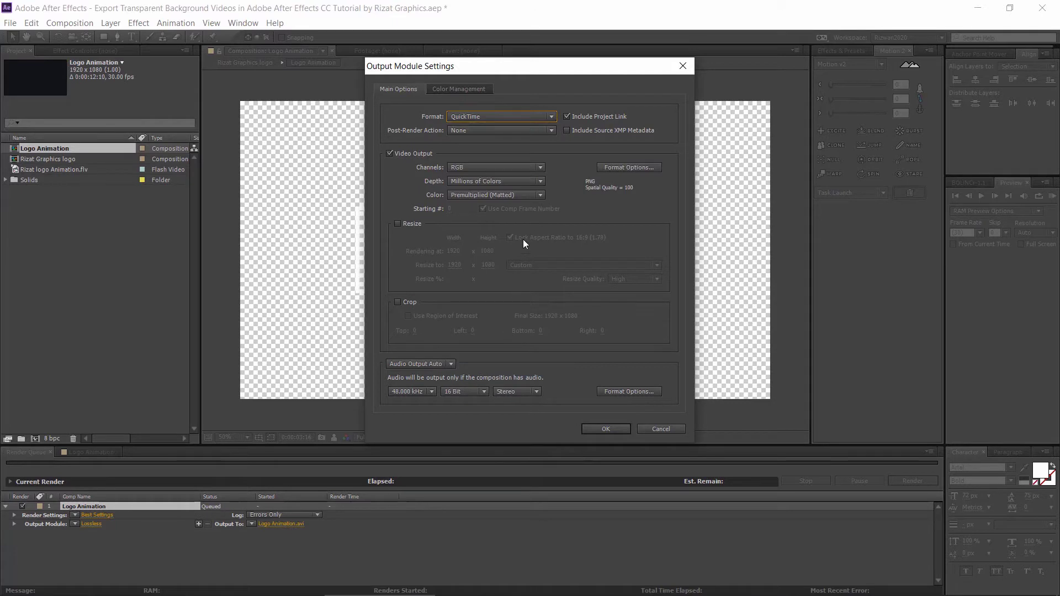
pyautogui.click(508, 169)
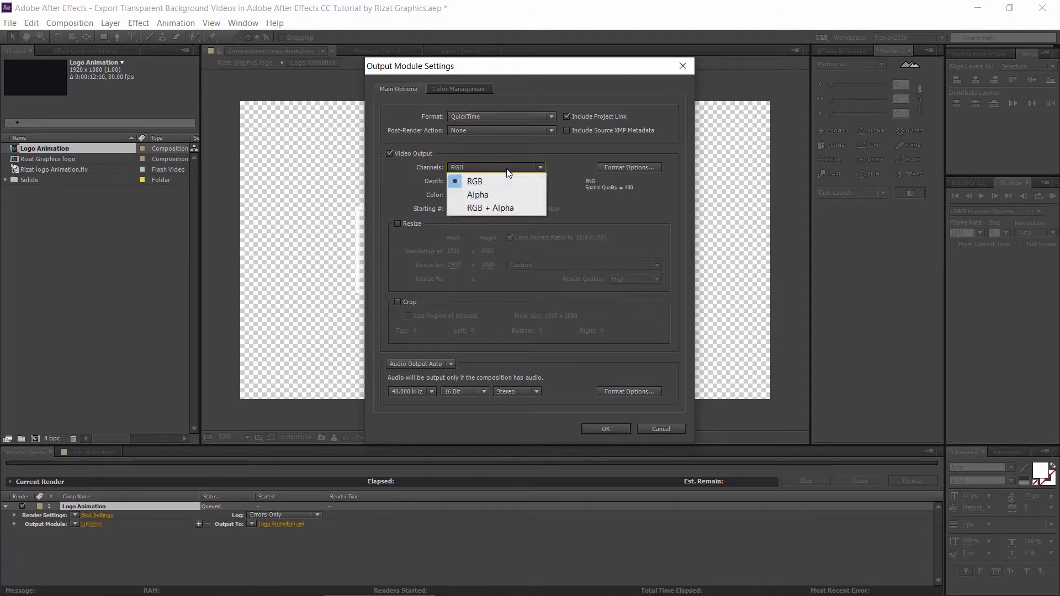
pyautogui.click(502, 209)
# Step: Keep PNG as the QuickTime codec, confirm the settings, and render Logo Animation.mov
pyautogui.click(638, 165)
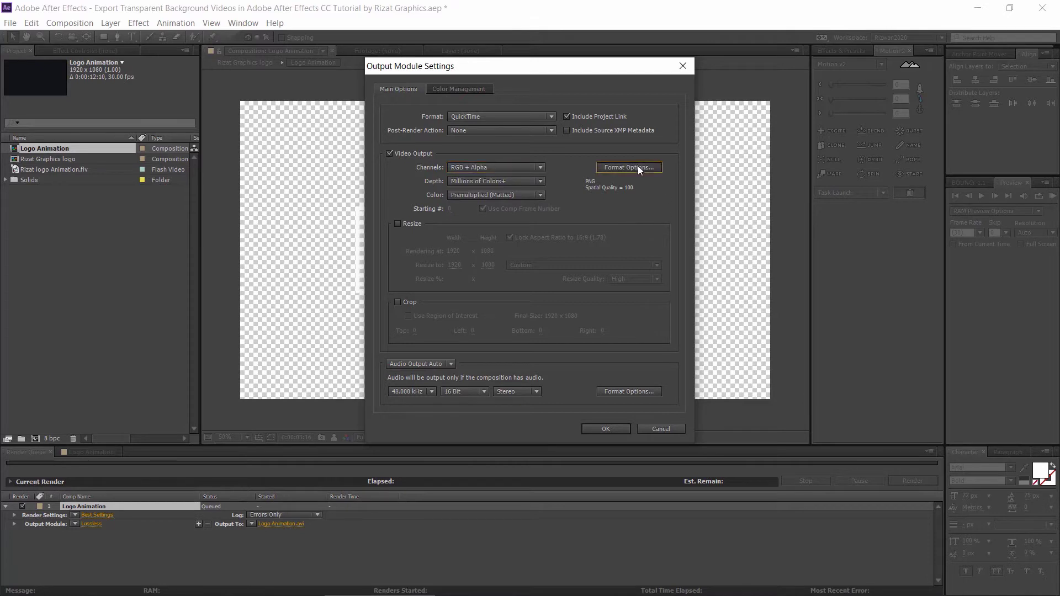
pyautogui.click(547, 119)
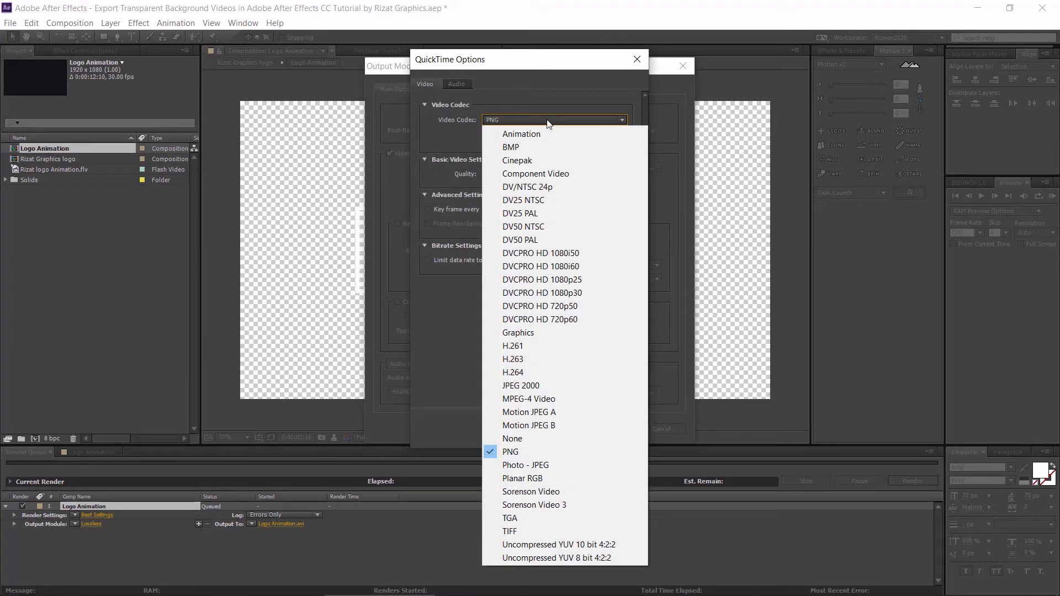
pyautogui.click(528, 448)
pyautogui.click(563, 436)
pyautogui.click(609, 426)
pyautogui.click(909, 485)
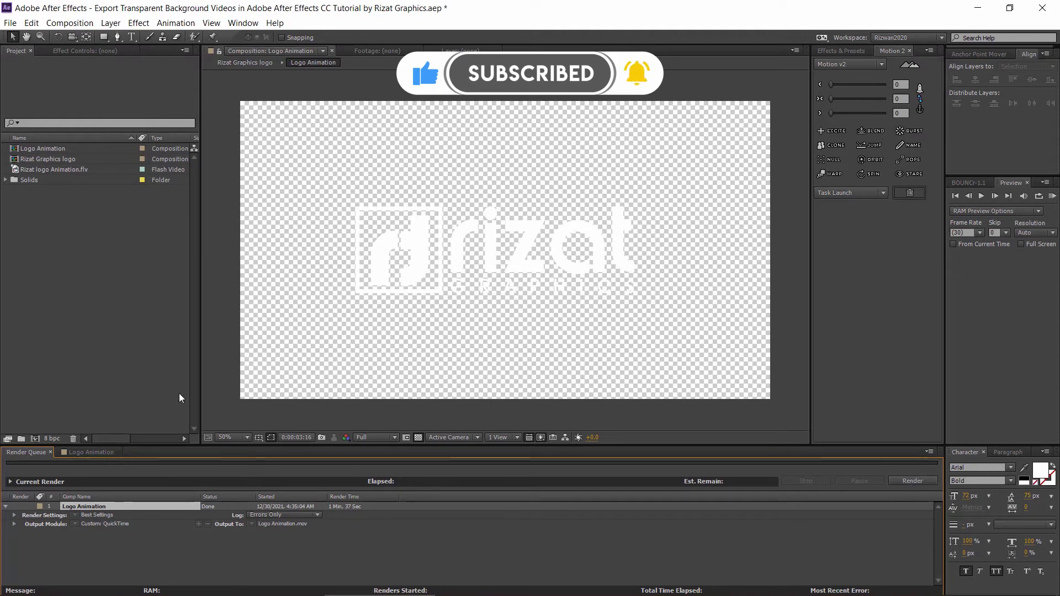
# Step: Import the rendered Logo Animation.mov into the project
pyautogui.click(98, 452)
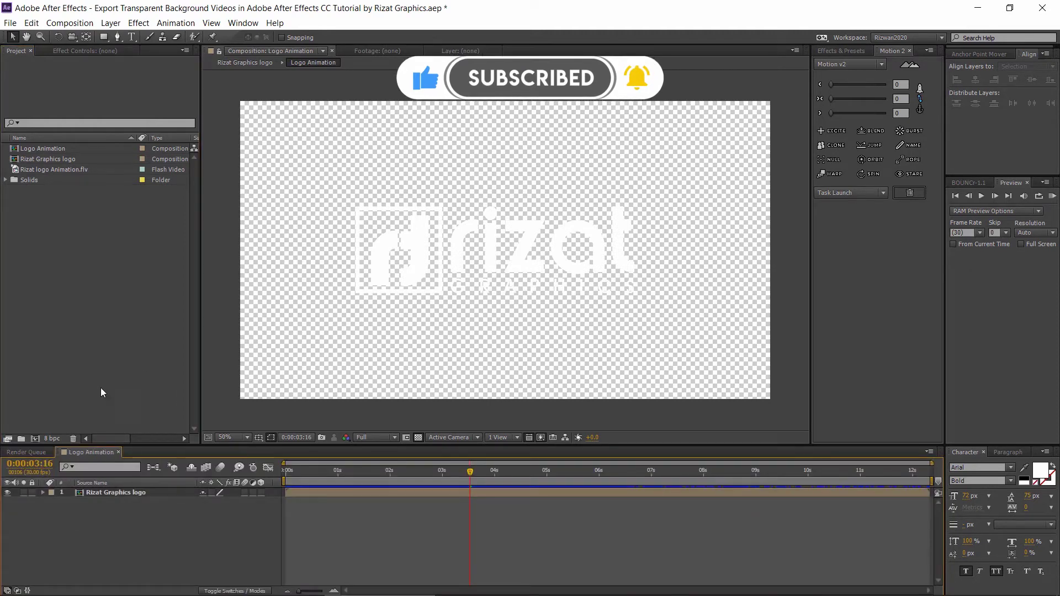
pyautogui.click(11, 25)
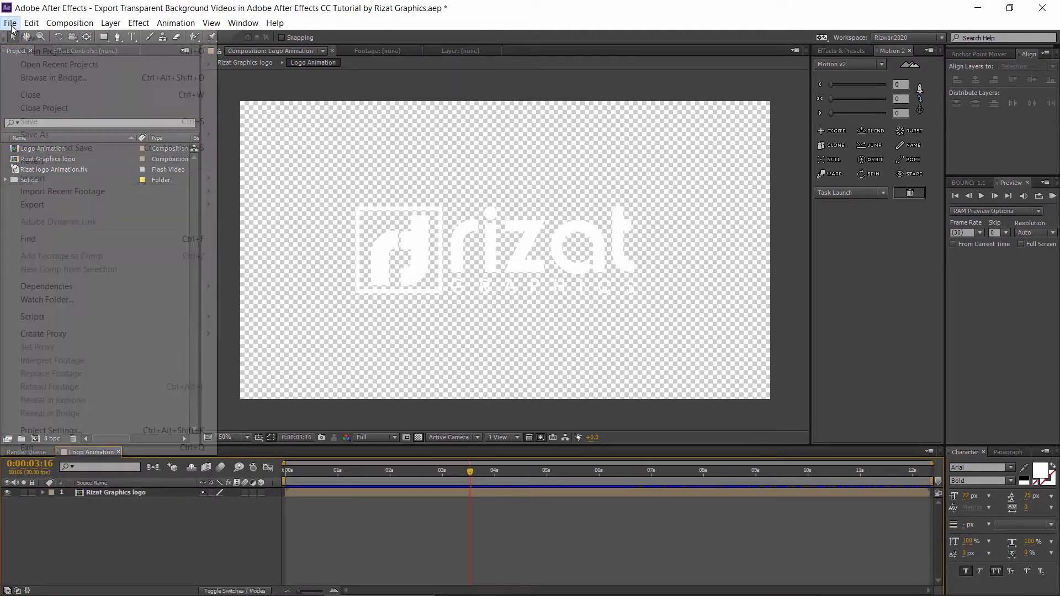
pyautogui.moveTo(57, 184)
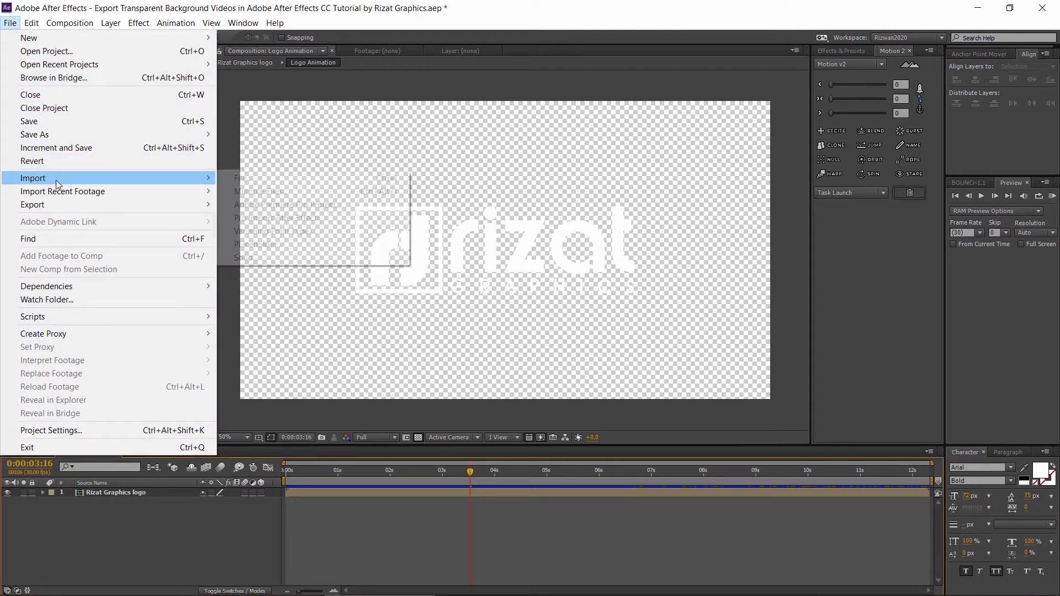
pyautogui.click(225, 179)
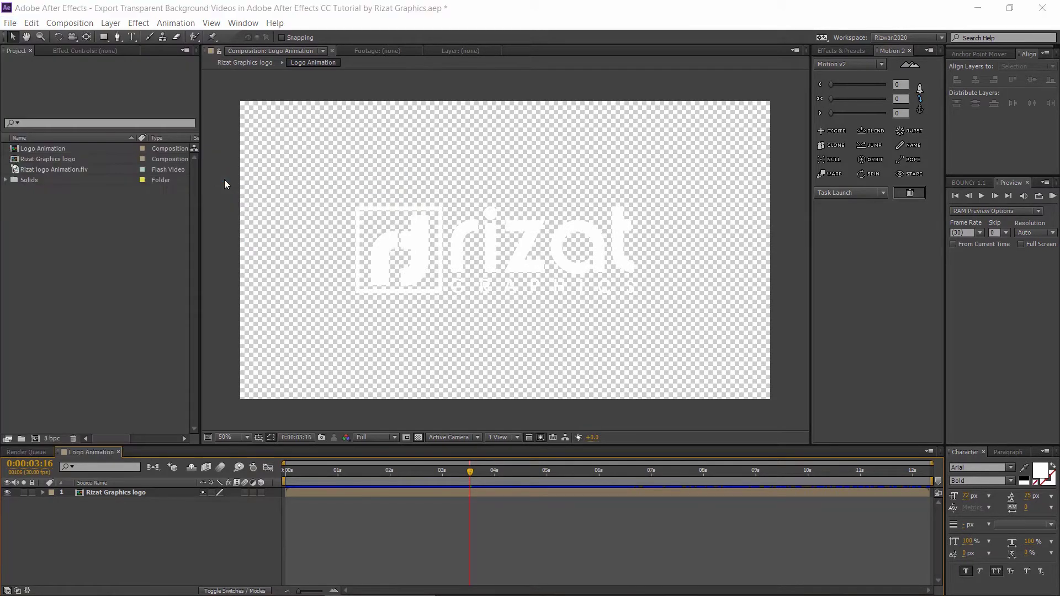
pyautogui.click(270, 166)
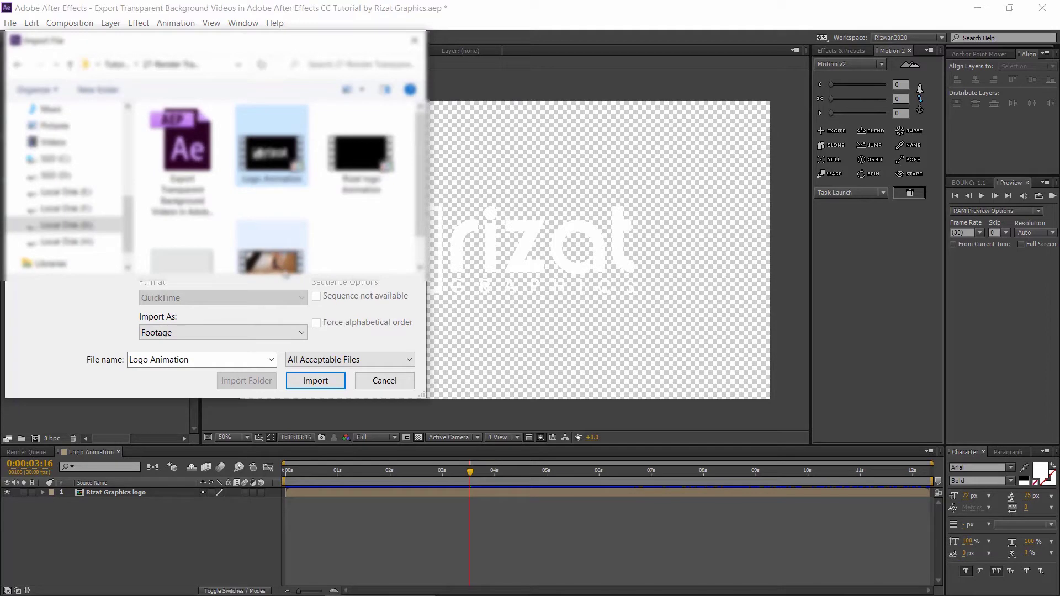
pyautogui.click(315, 380)
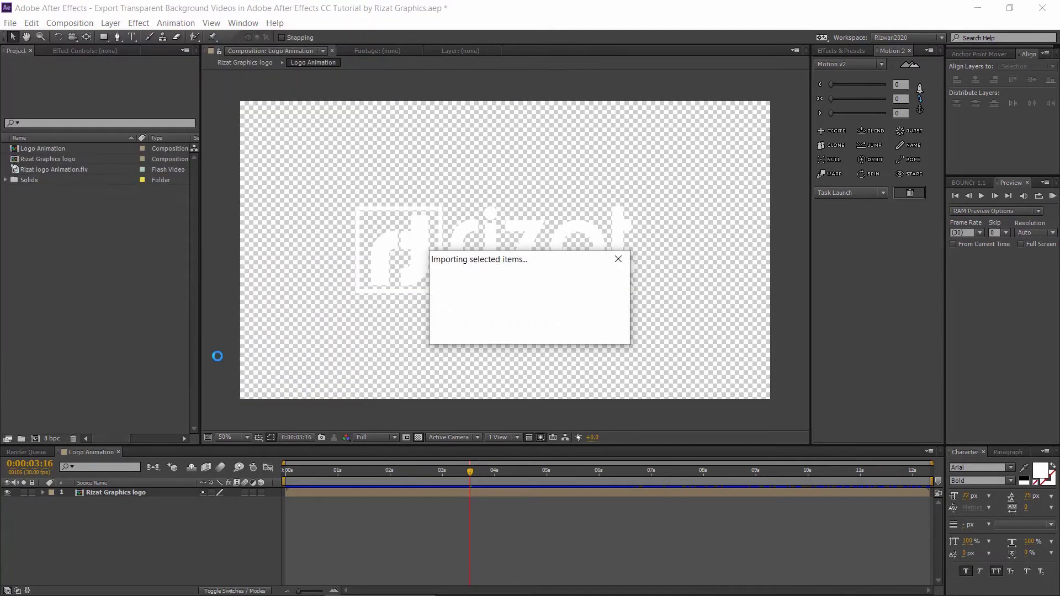
# Step: Import Work Space - 3132.mp4 and create a new composition from it
pyautogui.click(10, 22)
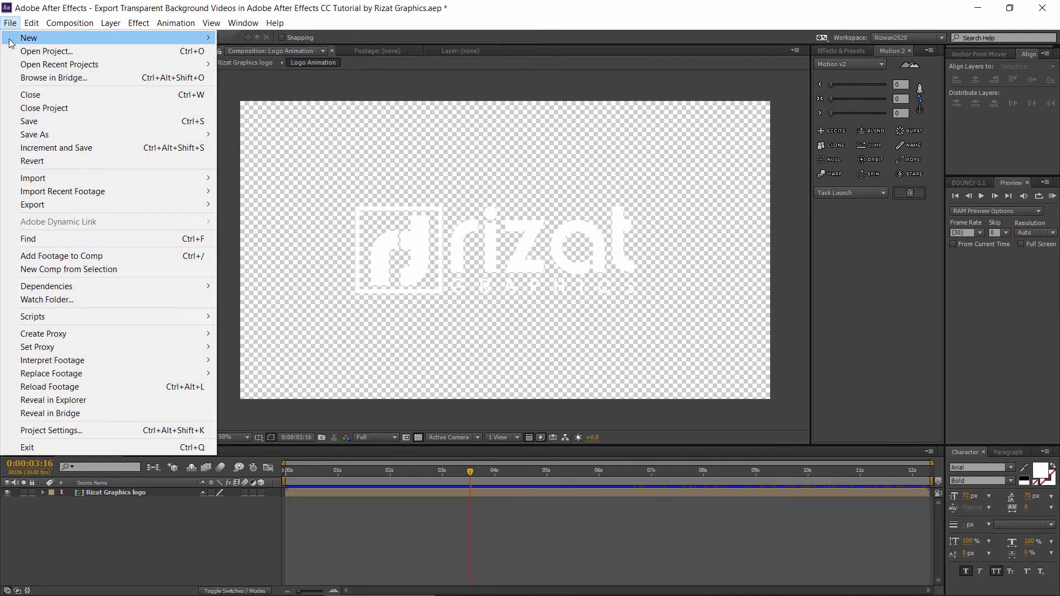
pyautogui.moveTo(45, 181)
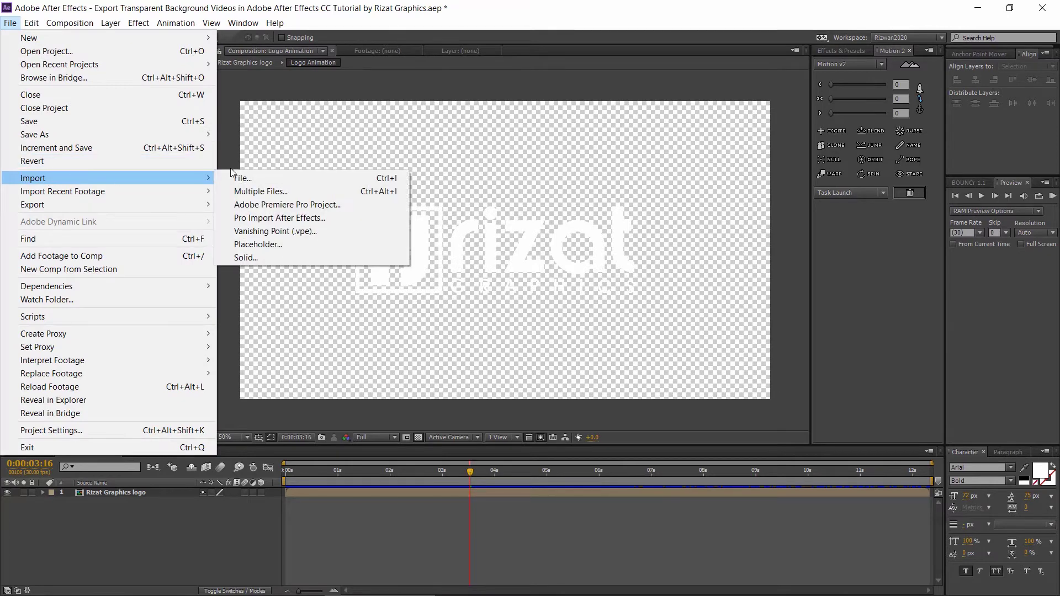
pyautogui.click(236, 177)
pyautogui.click(272, 258)
pyautogui.click(332, 379)
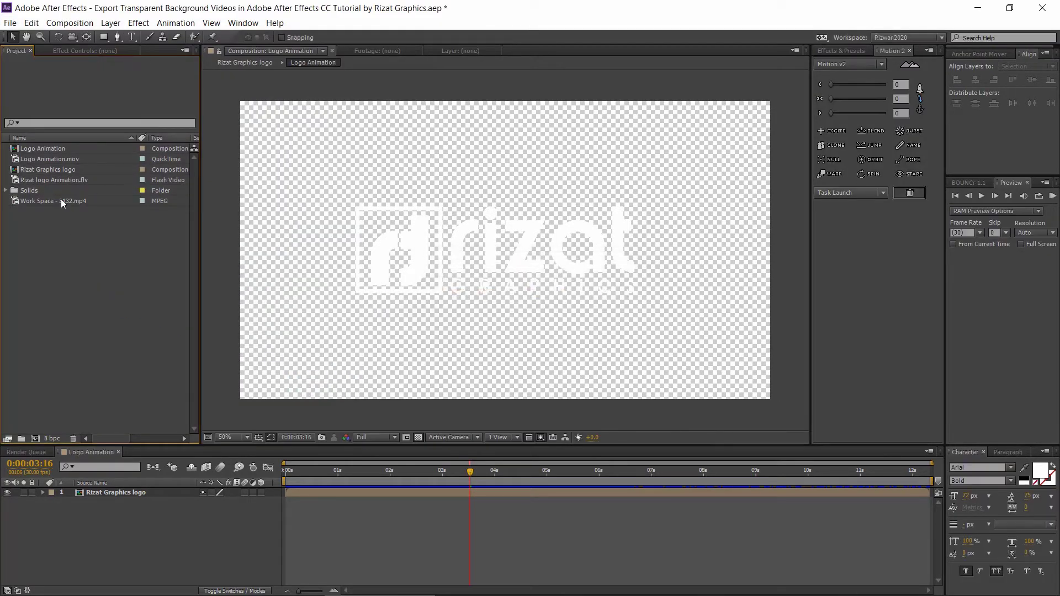
pyautogui.click(61, 200)
pyautogui.click(38, 436)
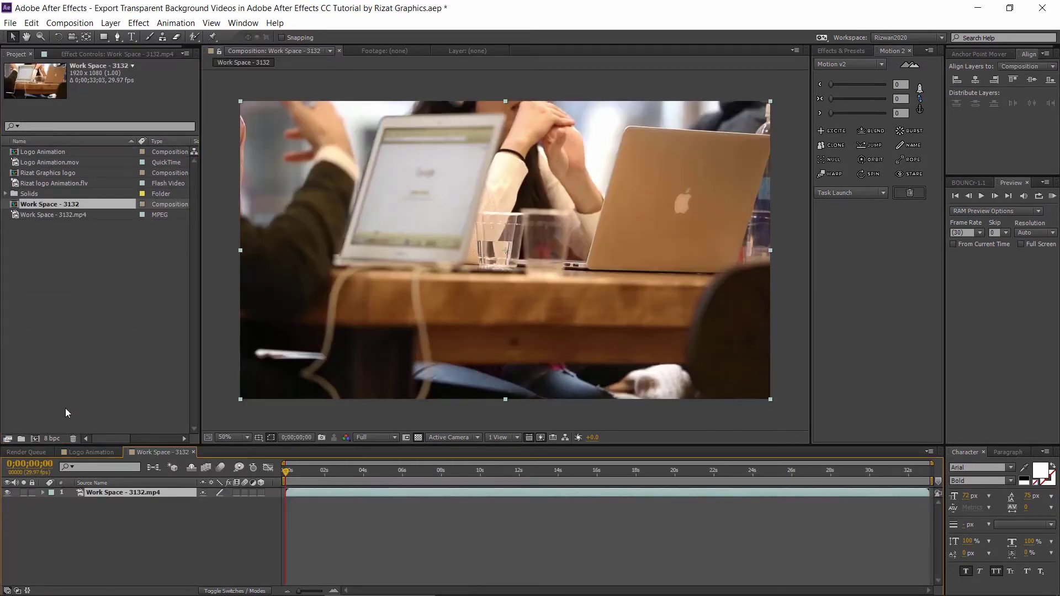
# Step: Place Logo Animation.mov above the workspace clip in the timeline, show its Scale, and preview
pyautogui.moveTo(47, 161); pyautogui.dragTo(44, 489)
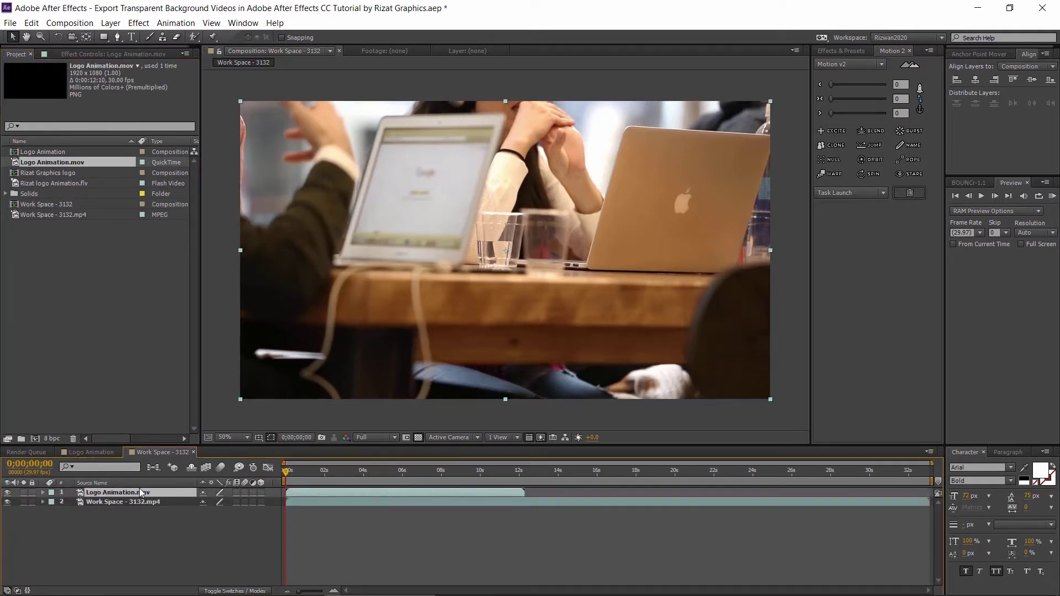
pyautogui.press('s')
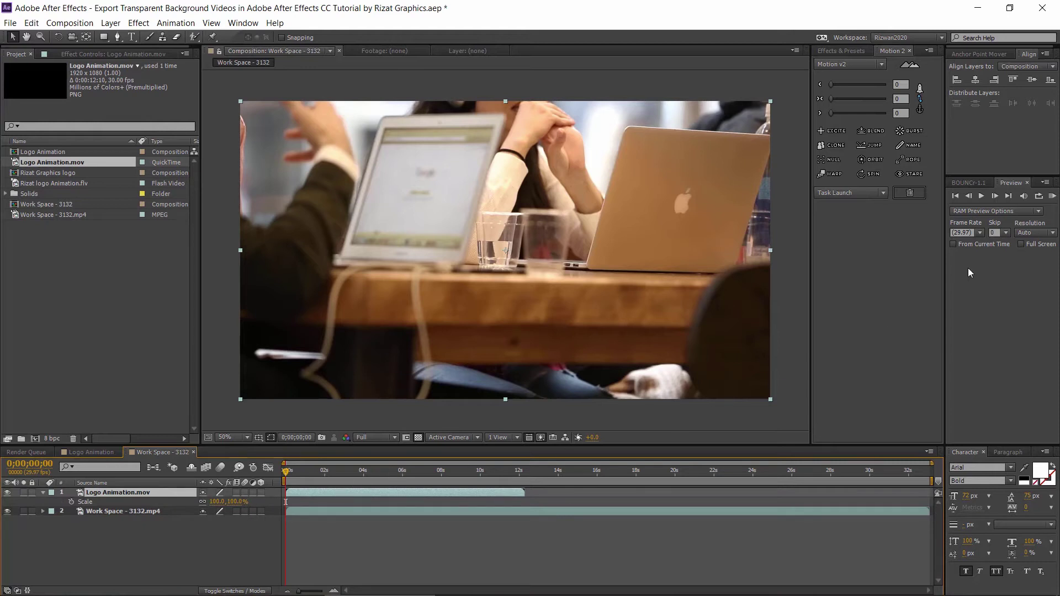
pyautogui.click(1053, 196)
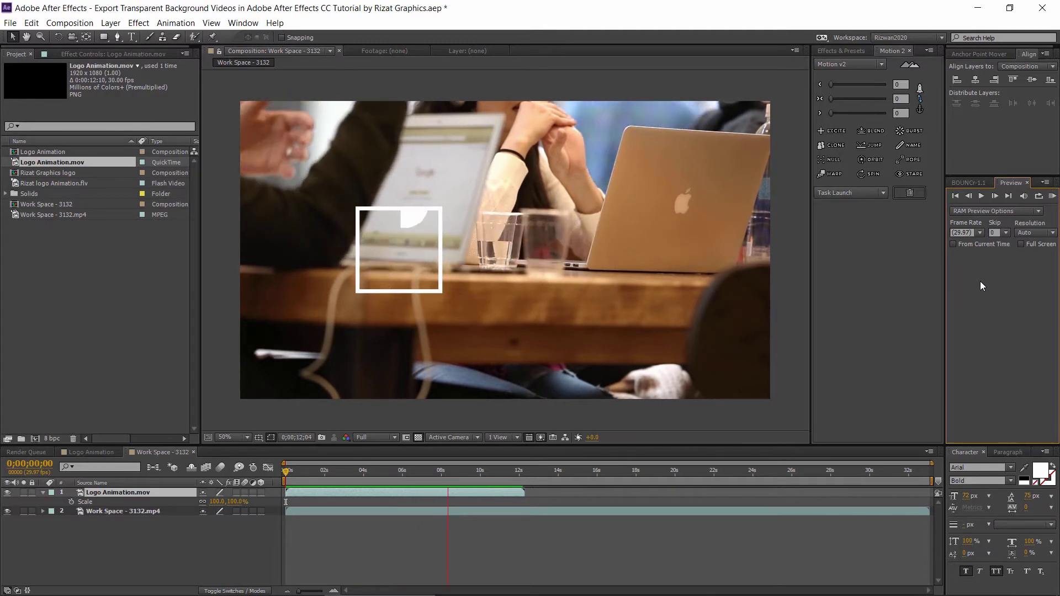
pyautogui.click(534, 287)
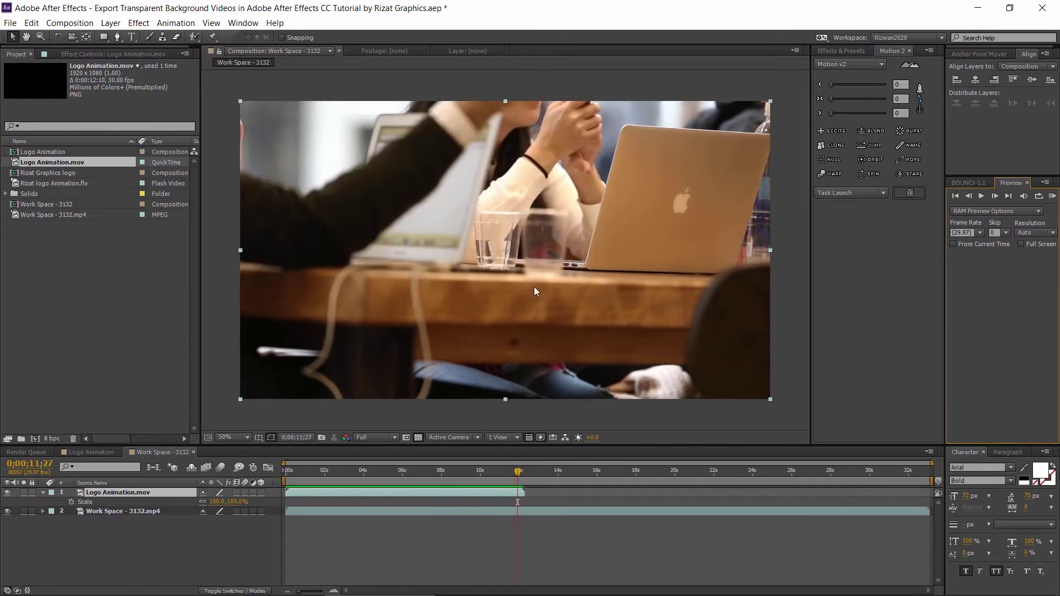
# Step: Set Logo Animation.mov's Interpret Footage loop to 5 times
pyautogui.rightClick(85, 164)
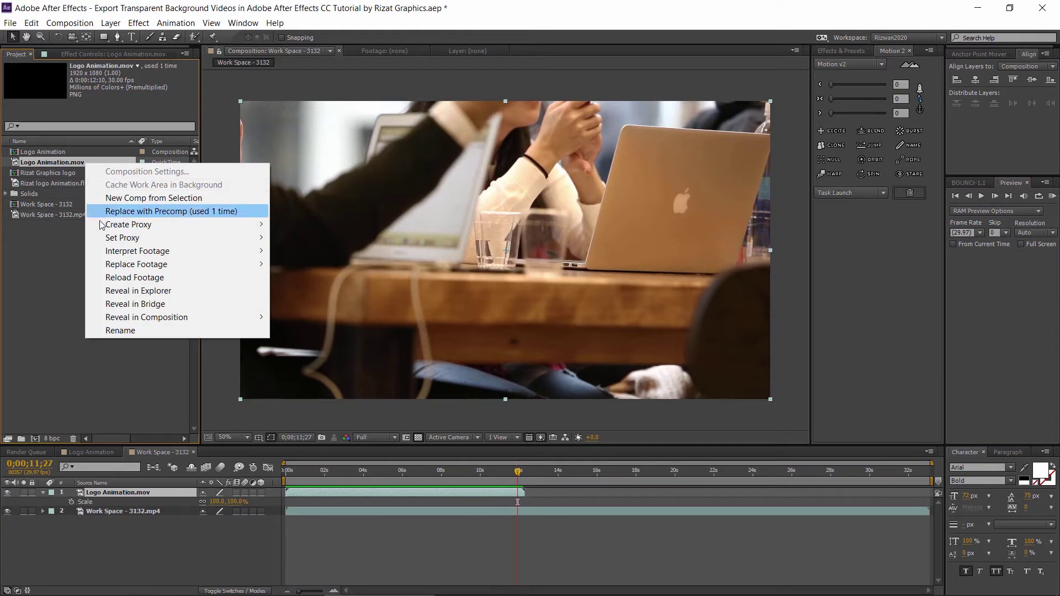
pyautogui.moveTo(107, 253)
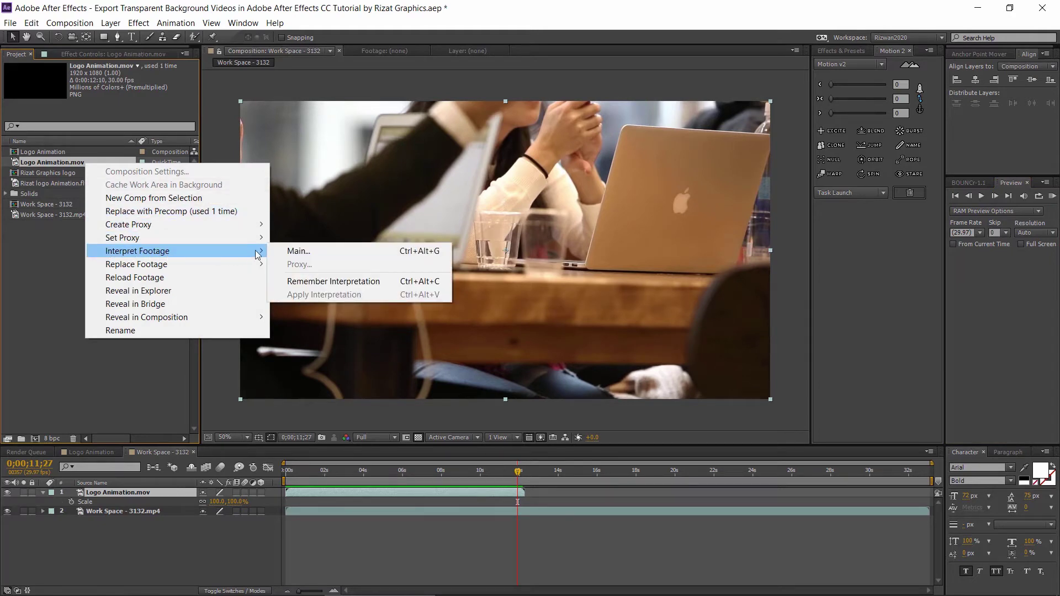
pyautogui.click(297, 251)
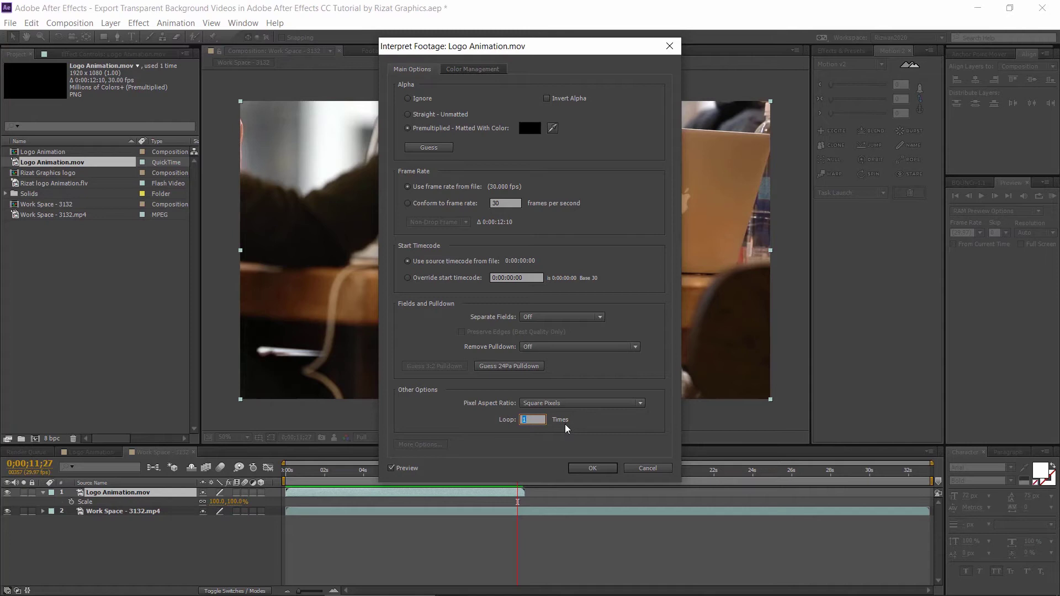
pyautogui.click(581, 467)
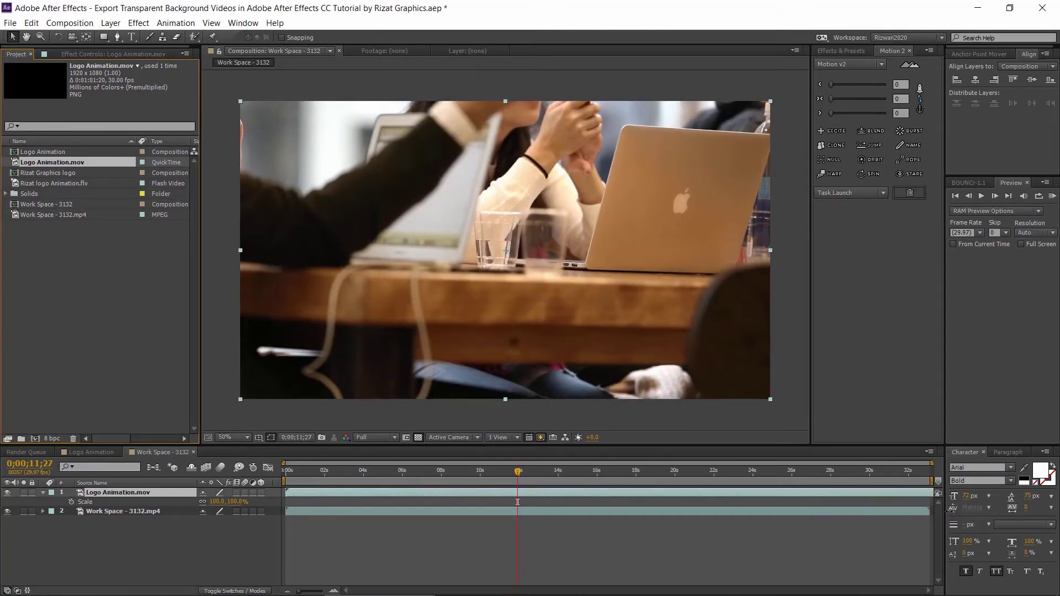
# Step: Scale the logo layer down to 40% and move it to the footage's top-right corner
pyautogui.click(965, 418)
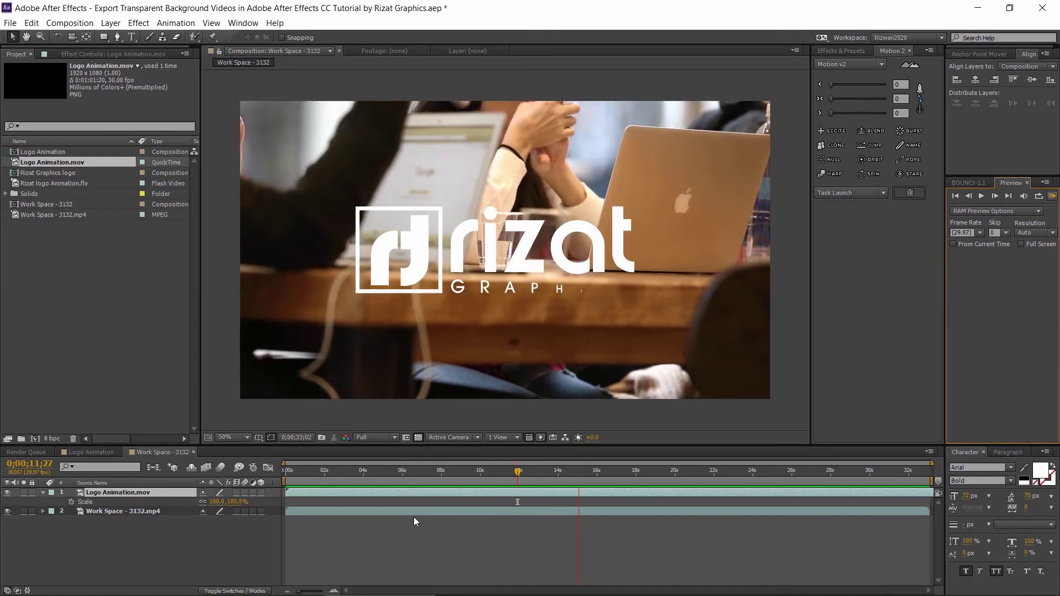
pyautogui.press('space')
pyautogui.click(410, 495)
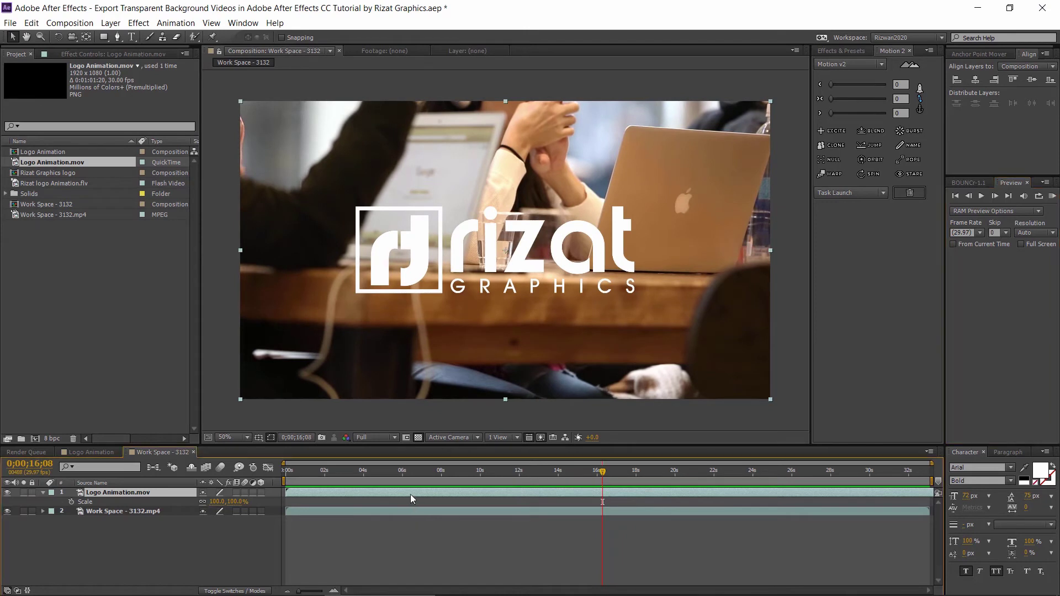
pyautogui.moveTo(222, 505); pyautogui.dragTo(177, 492)
pyautogui.moveTo(495, 263); pyautogui.dragTo(698, 140)
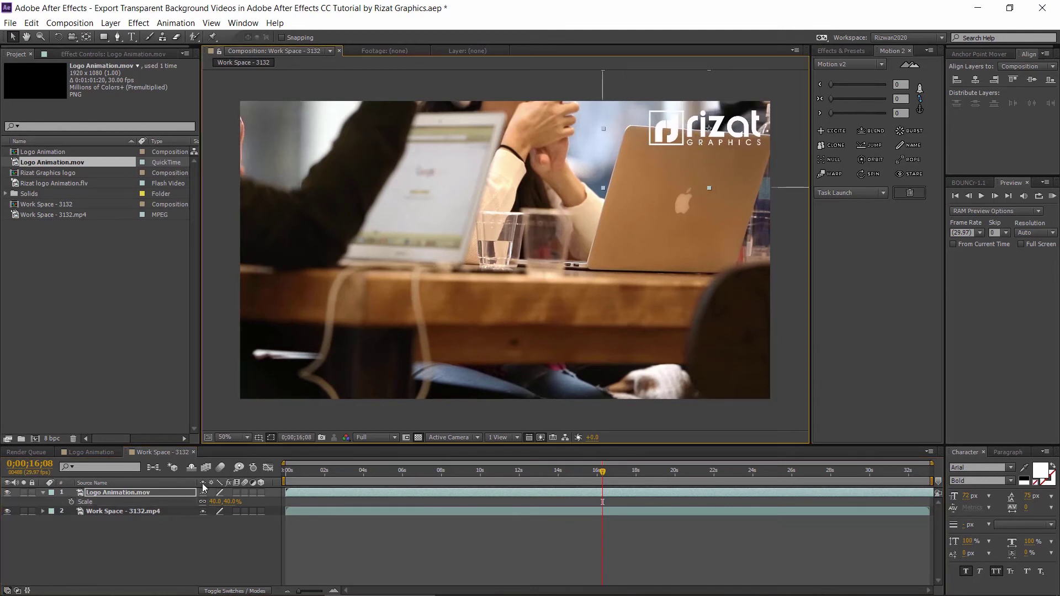
# Step: Set the logo layer's Opacity to 50%
pyautogui.click(44, 493)
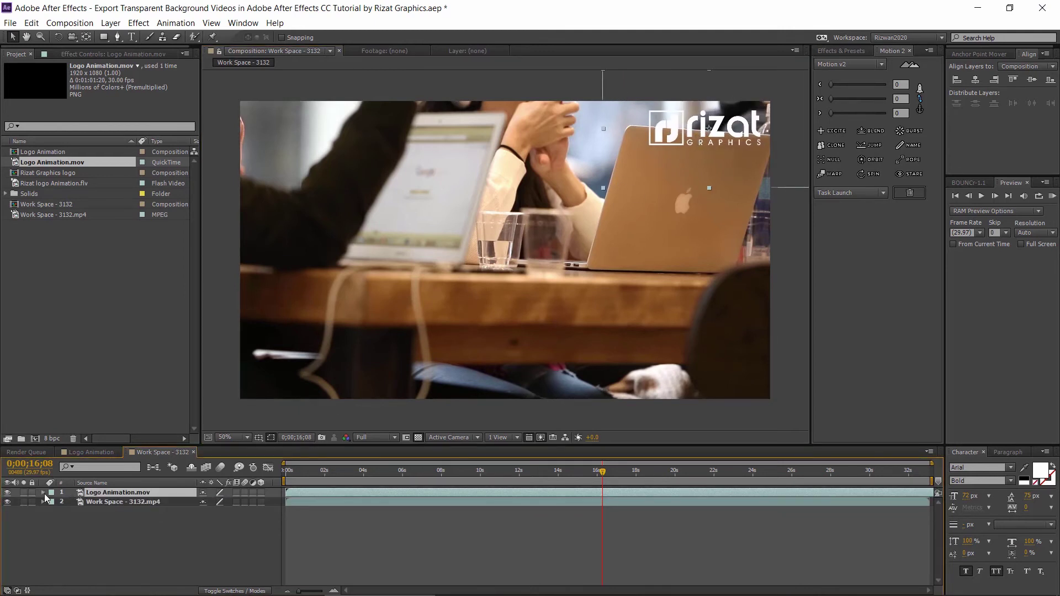
pyautogui.click(44, 494)
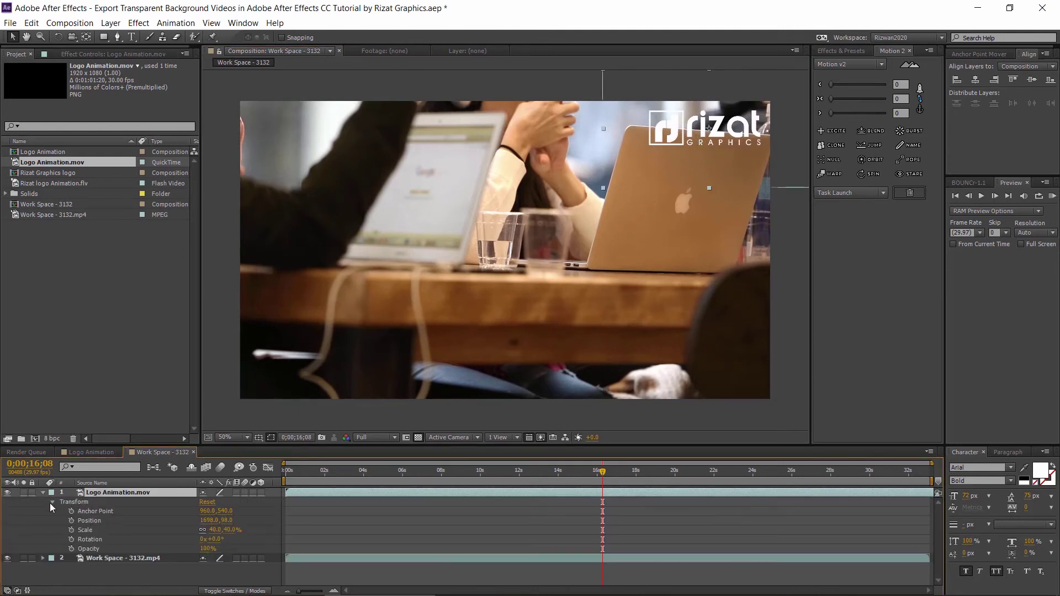
pyautogui.click(98, 547)
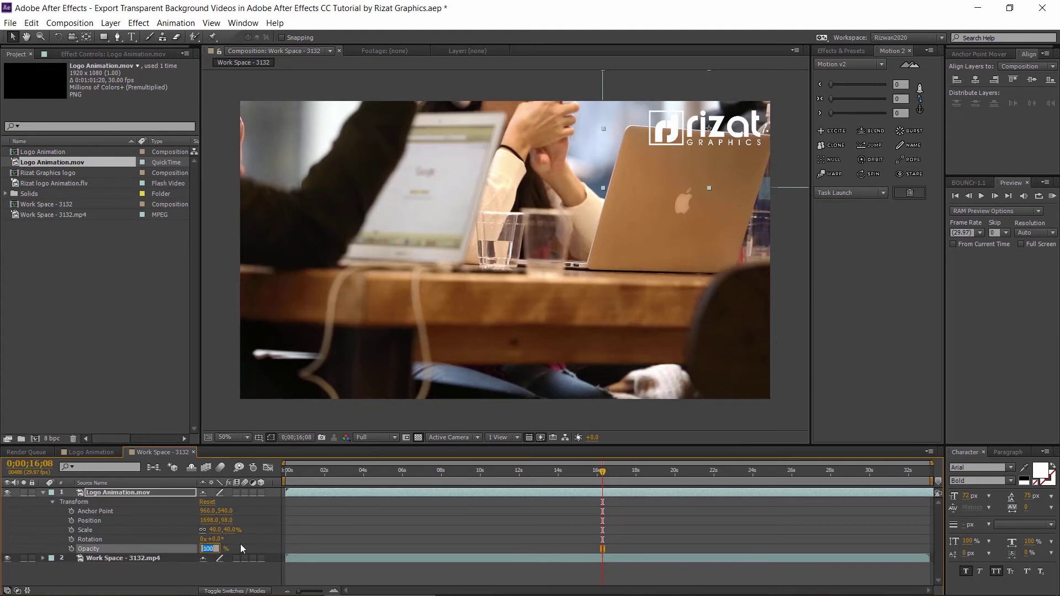
pyautogui.write('50')
pyautogui.press('Return')
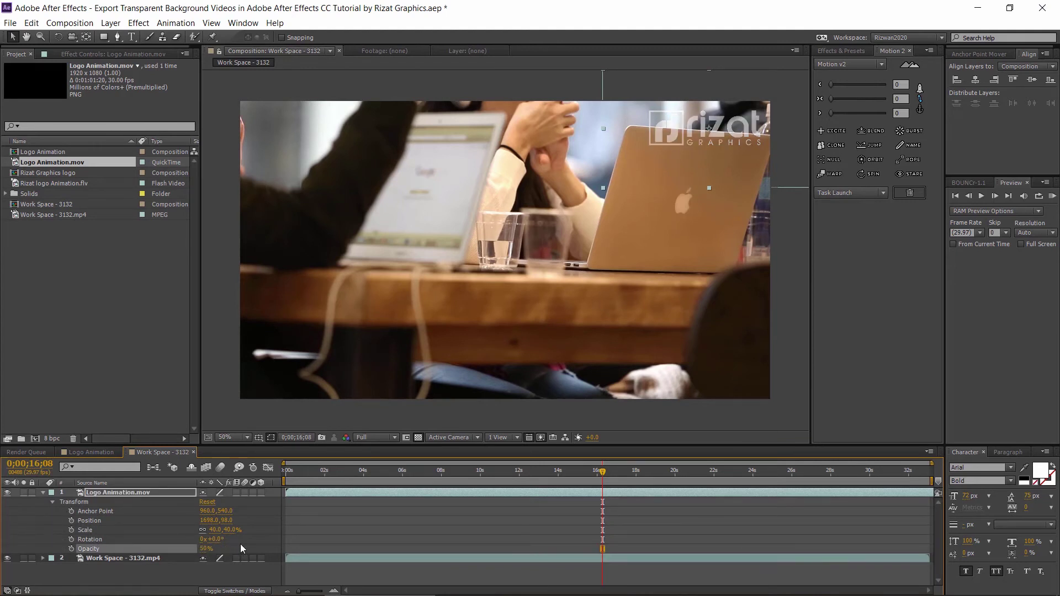
# Step: Preview the semi-transparent logo over the footage, then collapse its transform properties
pyautogui.click(1052, 196)
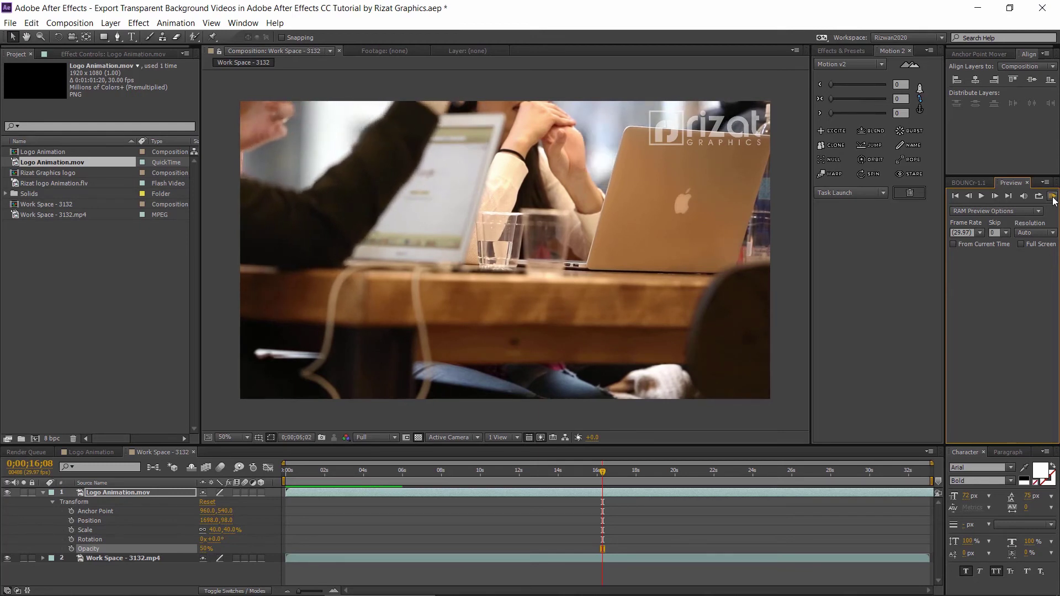
pyautogui.click(44, 493)
pyautogui.click(44, 493)
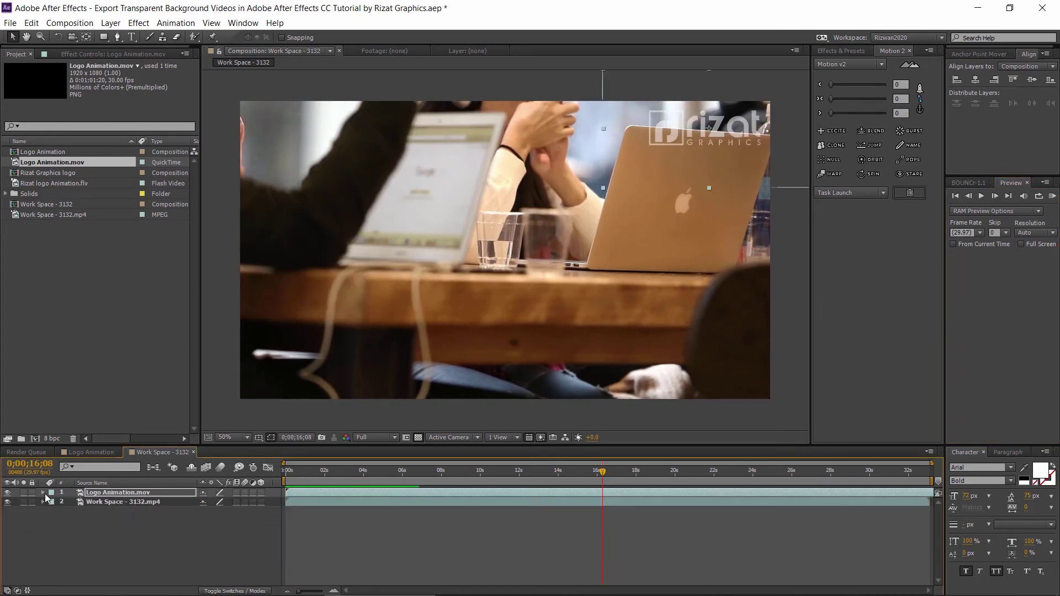